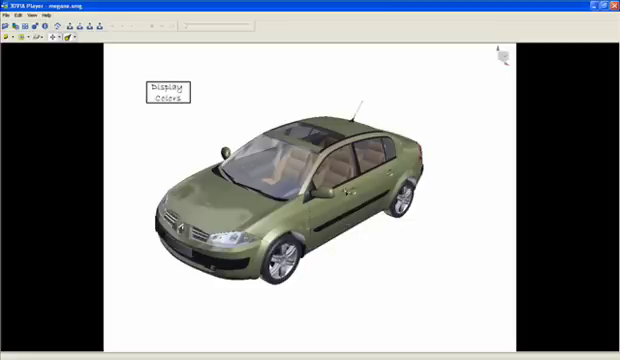
Step: Open the car's front and rear doors in 3DVIA Player
left_click_drag(351, 232, 352, 246)
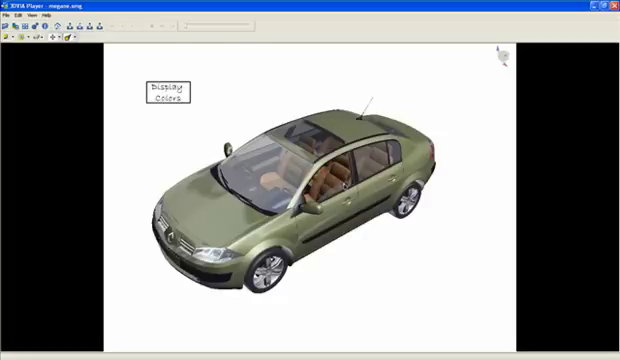
left_click(389, 268)
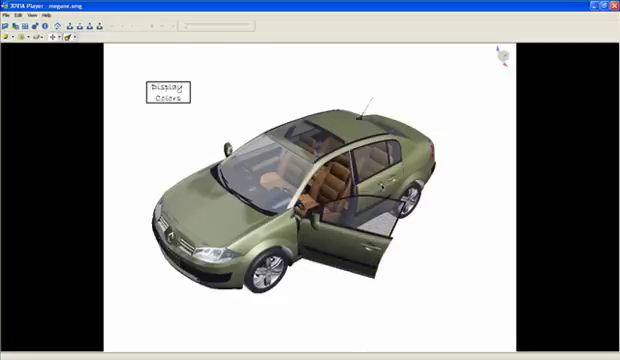
left_click(381, 185)
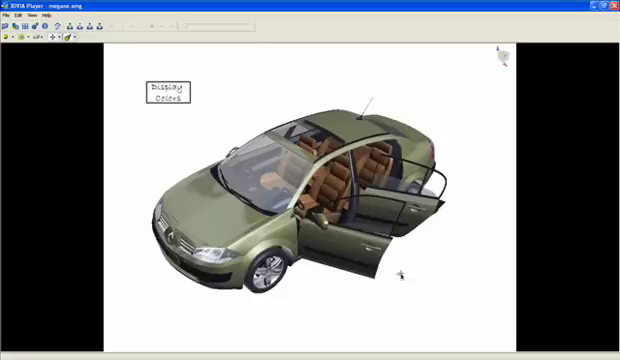
Step: Show the colour splats and repaint the car yellow
left_click(183, 96)
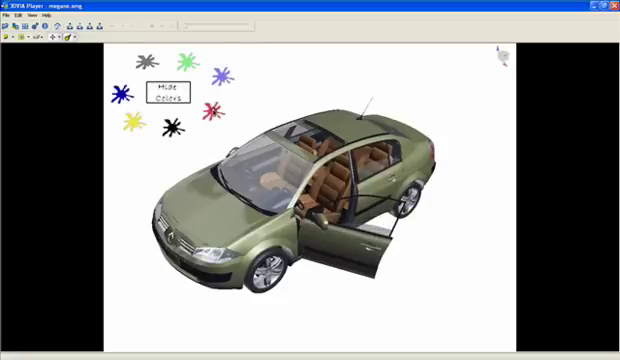
left_click(216, 114)
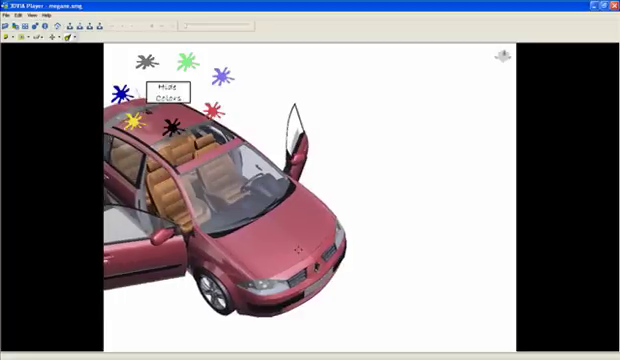
left_click(133, 121)
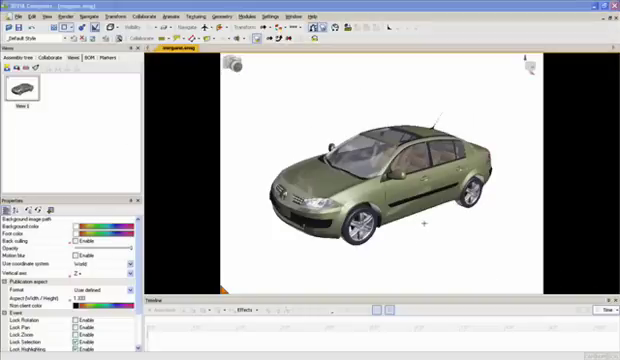
Step: From a high three-quarter view, select the front door and open the Modules menu
left_click_drag(408, 227, 411, 221)
scroll(390, 210, "up", 3)
scroll(365, 191, "up", 2)
scroll(365, 191, "down", 3)
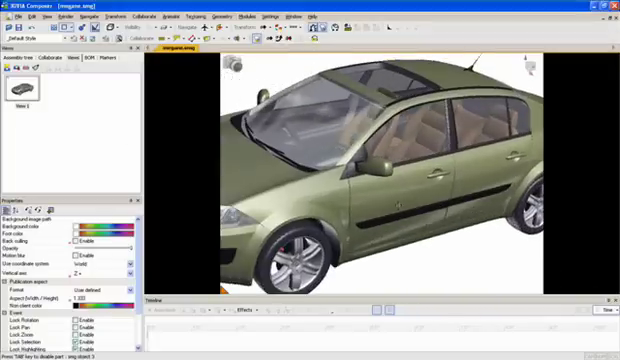
mouse_move(365, 191)
left_mouse_down()
mouse_move(395, 175)
mouse_move(395, 181)
left_mouse_up()
scroll(395, 175, "down", 2)
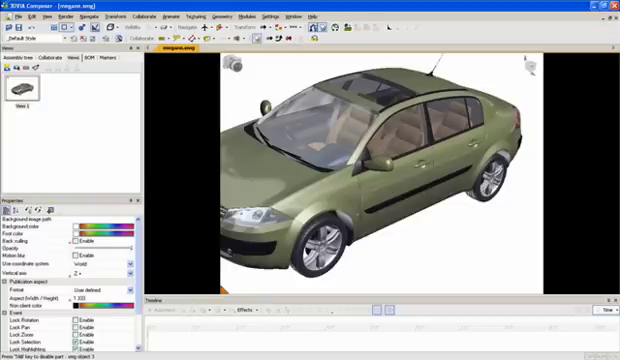
left_click(398, 175)
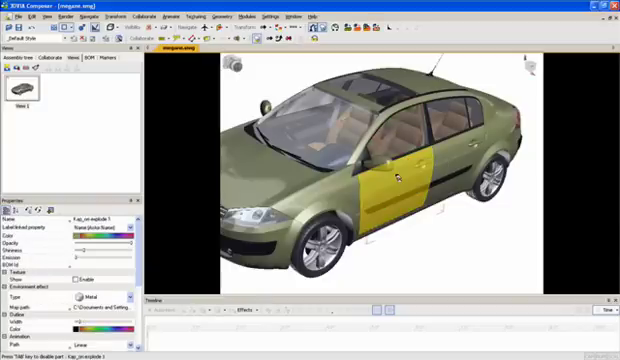
left_click(246, 16)
Step: Enable Object and Location capture and save the closed front door as view DD-c
left_click(256, 53)
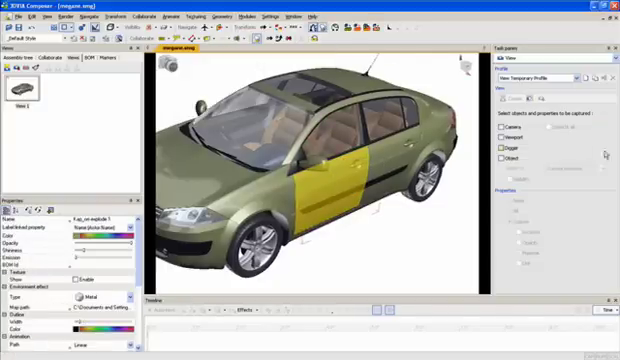
left_click(502, 158)
left_click(518, 231)
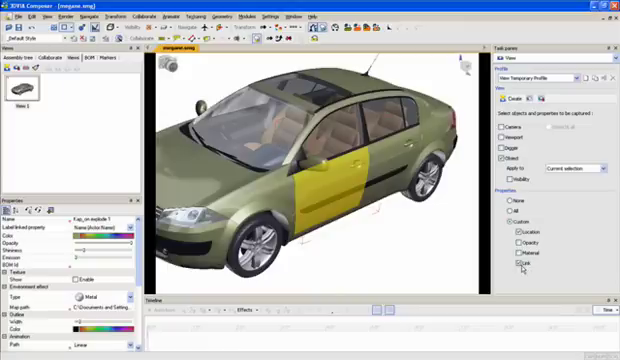
left_click(512, 99)
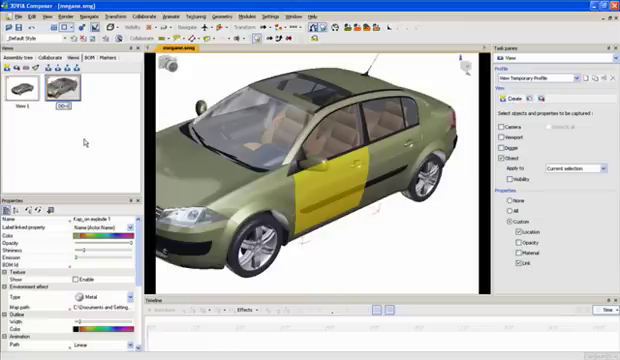
type("Door")
Step: Save the opened front door as DD-o and its closed window as DW-c
mouse_move(340, 190)
left_mouse_down()
mouse_move(338, 275)
mouse_move(310, 296)
left_mouse_up()
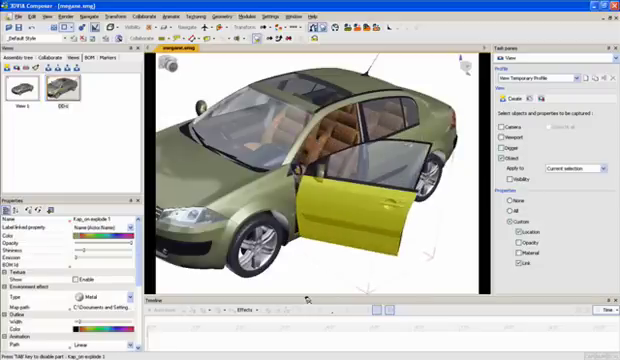
left_click(248, 50)
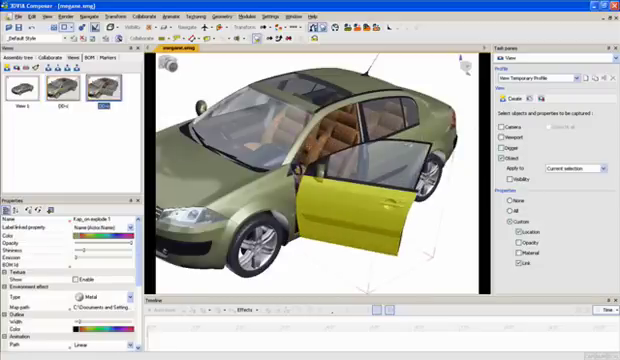
left_click(370, 165)
left_click(245, 48)
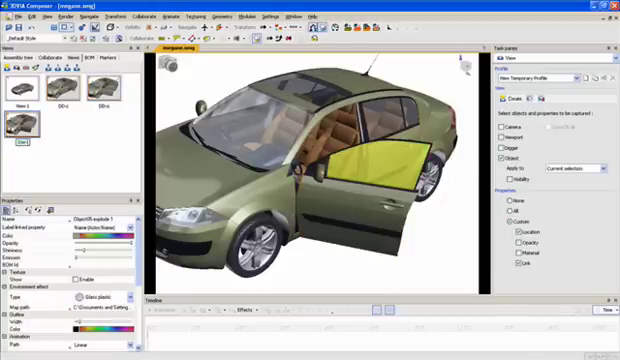
type("o")
Step: Lower the door's window glass, save it as view DW-o, and deselect
left_click_drag(392, 156, 381, 185)
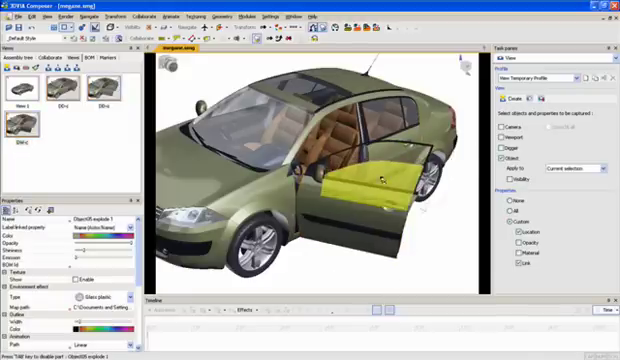
key("ctrl+w")
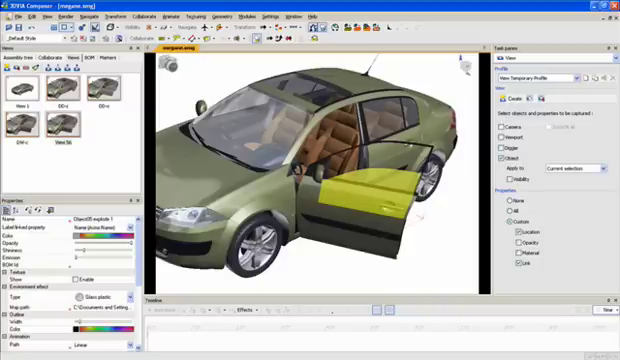
type("DW-o")
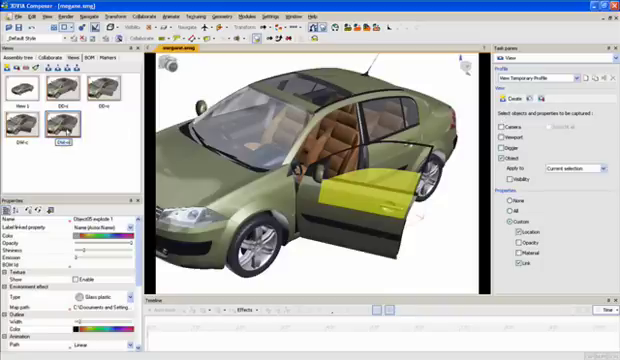
key("Return")
left_click(196, 85)
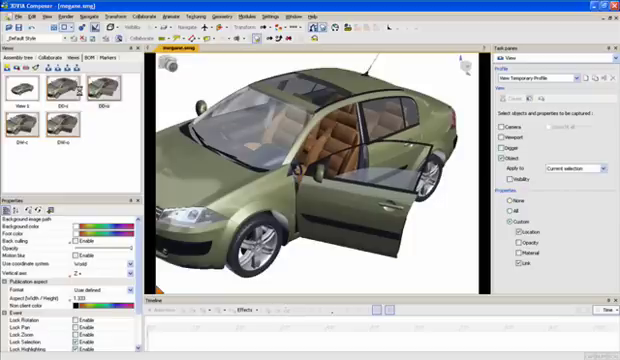
Step: Restore the first saved view so every door and window is closed
left_click(105, 95)
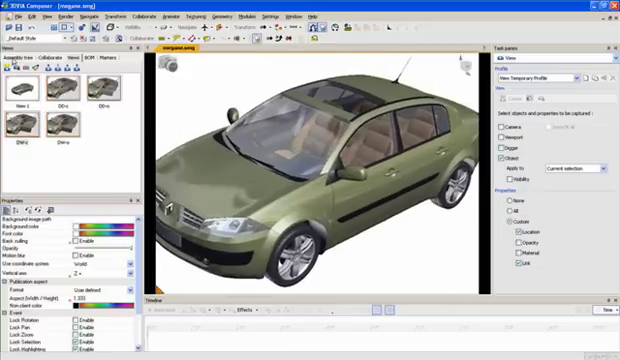
Step: Select the whole car and capture its current colour as a new named view
left_click(46, 110)
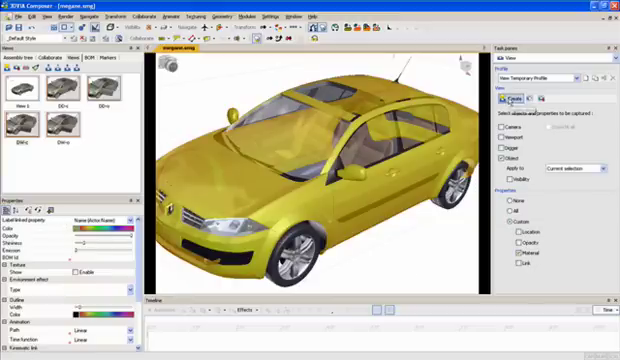
left_click(507, 98)
left_click(105, 125)
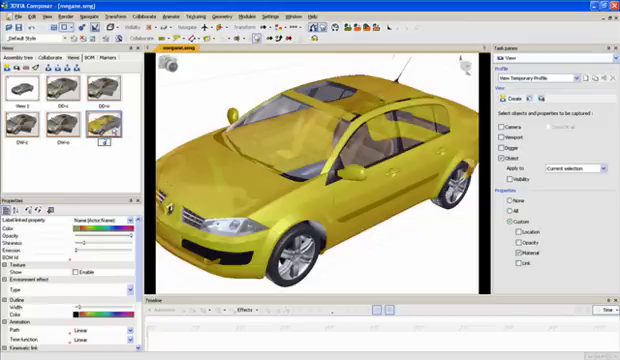
type("green")
left_click(113, 128)
Step: Recolour the car and capture that colour as another named view
left_click(100, 229)
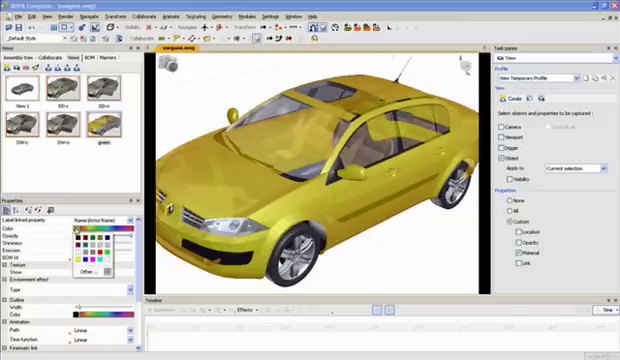
left_click(93, 252)
left_click(512, 99)
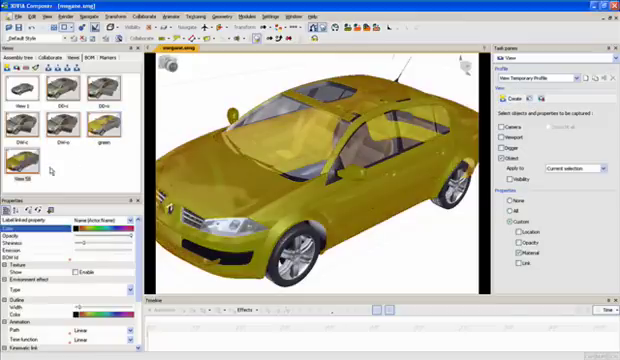
type("yellow")
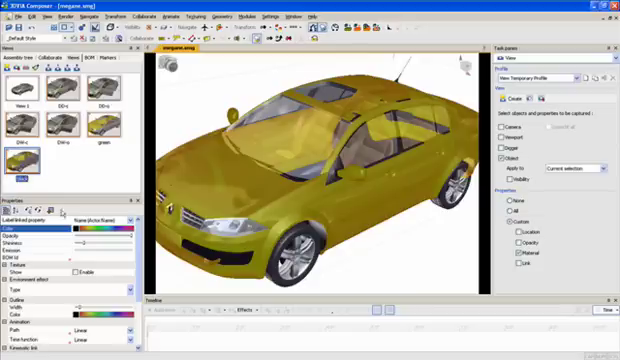
key("Return")
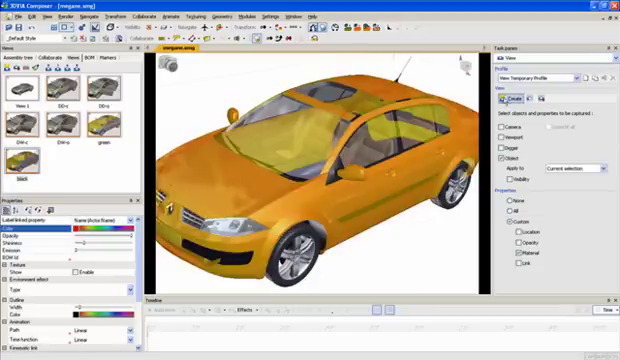
Step: Capture and name the red and blue colour views
left_click(512, 99)
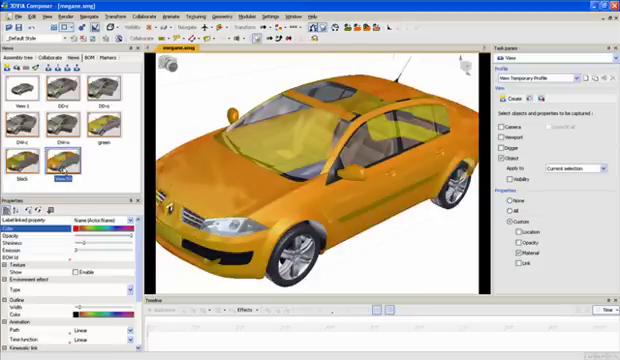
type("red")
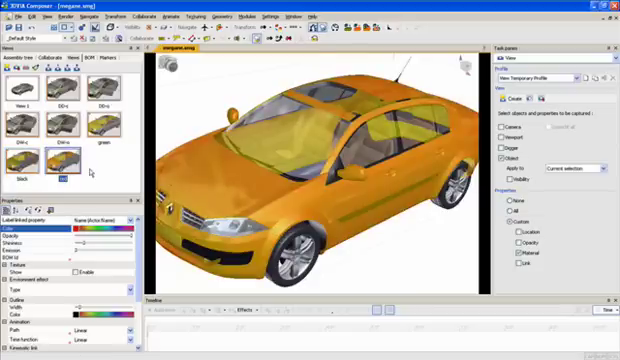
key("Return")
left_click(512, 99)
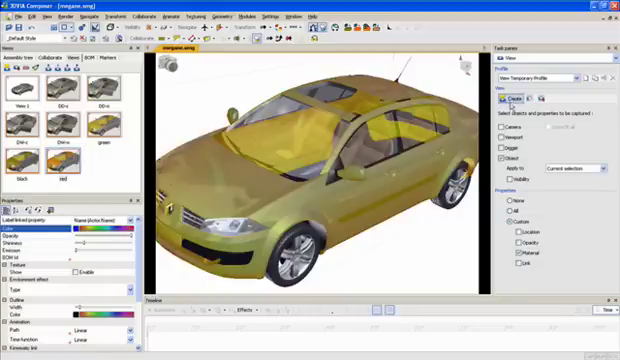
key("Return")
Step: Deselect the car, preview views DD-o and DW-o, then show the red view
left_click(375, 260)
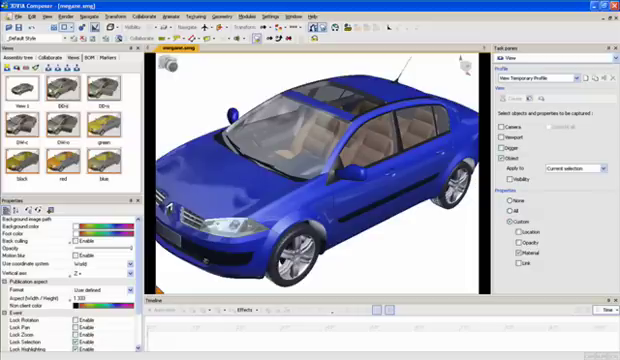
left_click(104, 88)
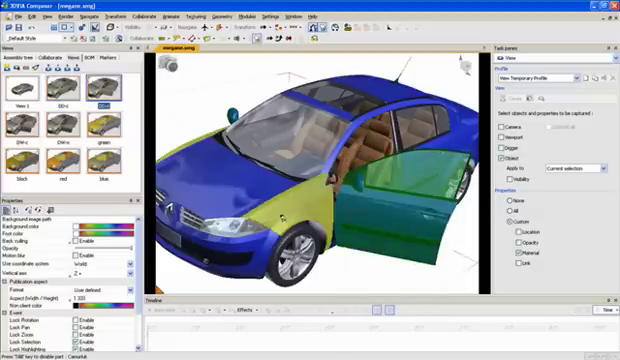
left_click_drag(330, 200, 307, 185)
left_click(63, 128)
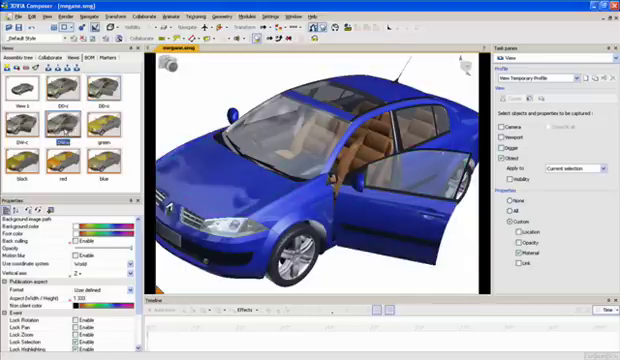
left_click(62, 165)
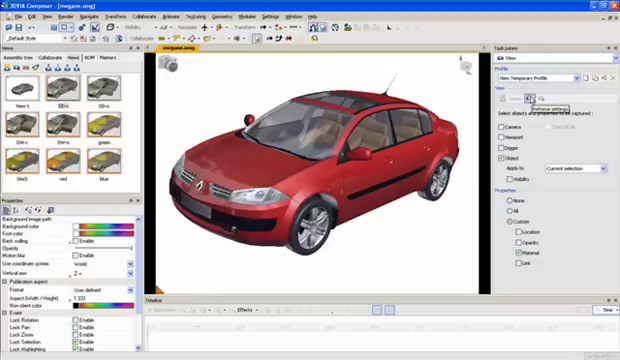
Step: Select the car's front door
left_click(375, 195)
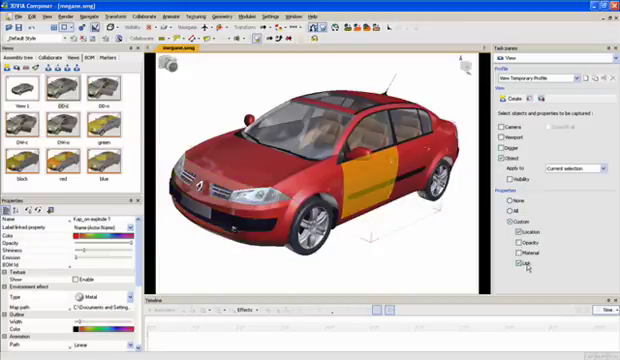
scroll(131, 349, "down", 5)
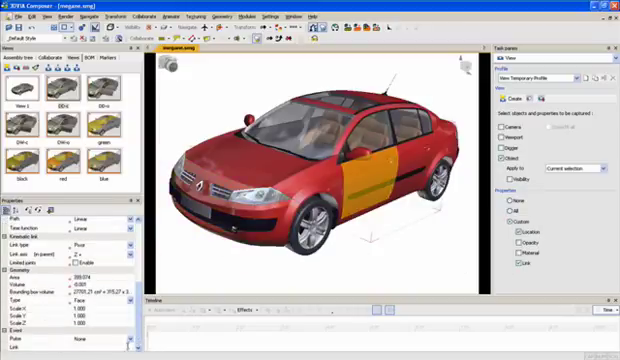
Step: Link the front door to a saved door view and update view DD-c
left_click(130, 347)
left_click(189, 288)
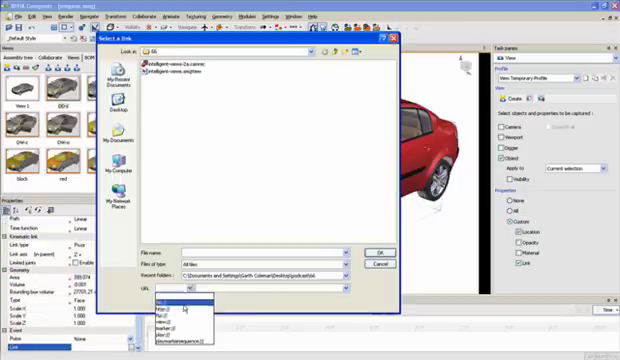
left_click(185, 323)
left_click(346, 291)
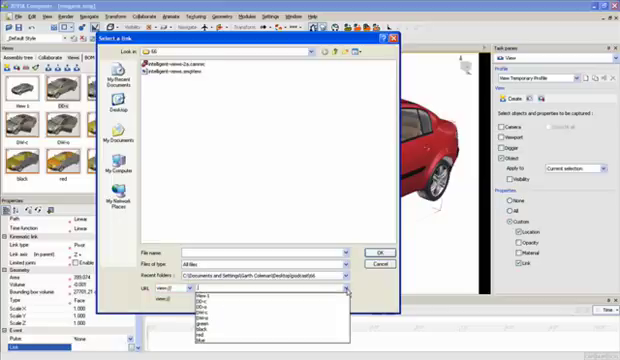
left_click(210, 307)
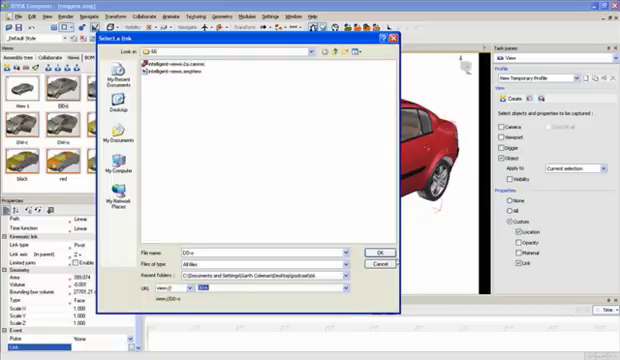
key("Return")
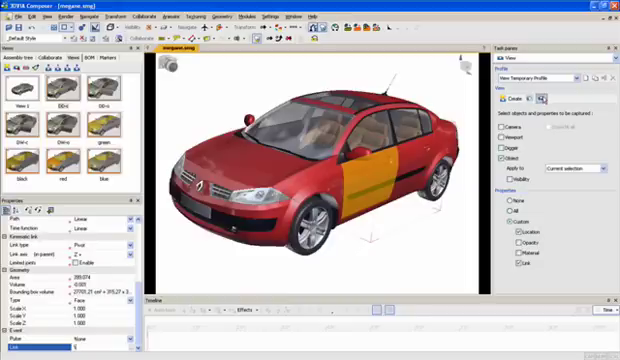
left_click(541, 98)
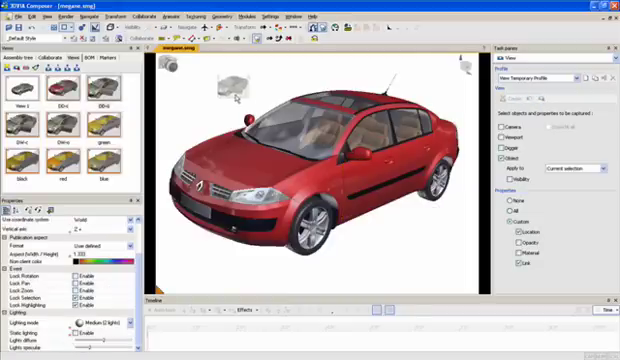
Step: Open the front door, edit its link, and update view DD-o
left_click_drag(236, 97, 215, 116)
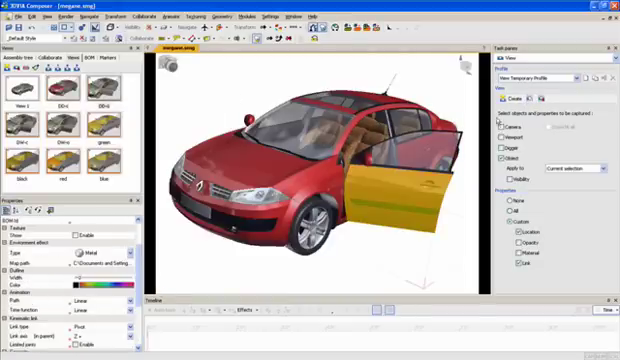
scroll(105, 330, "down", 5)
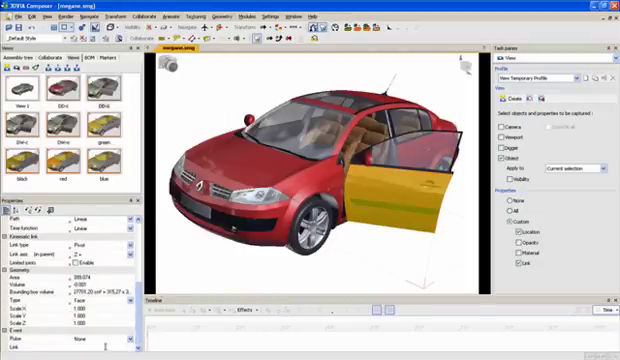
left_click(105, 347)
type("view://DD-c")
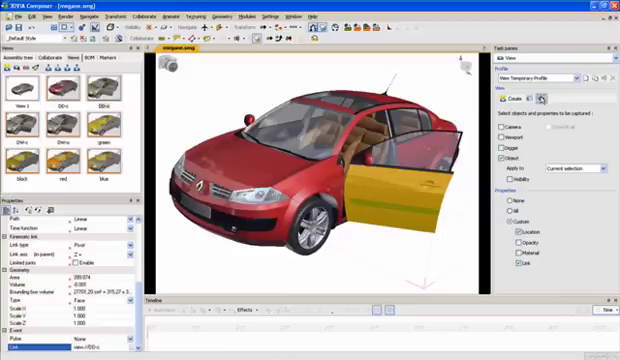
left_click(172, 112)
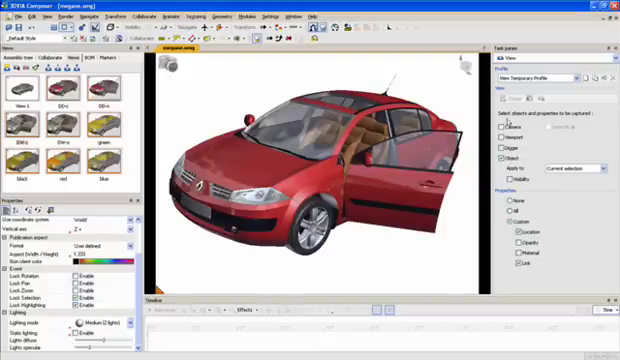
Step: Set the window glass link, update view DW-c, and paste the DW-o link
left_click(410, 160)
scroll(117, 300, "down", 3)
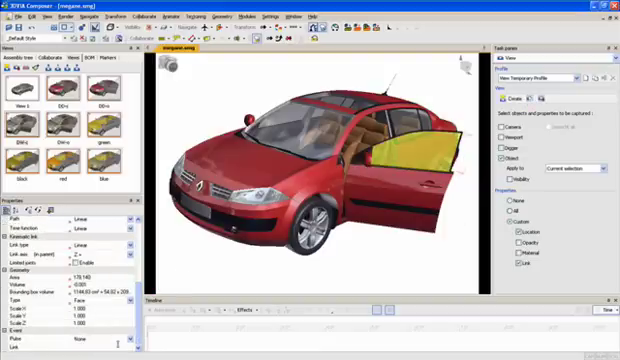
left_click(117, 347)
type("via")
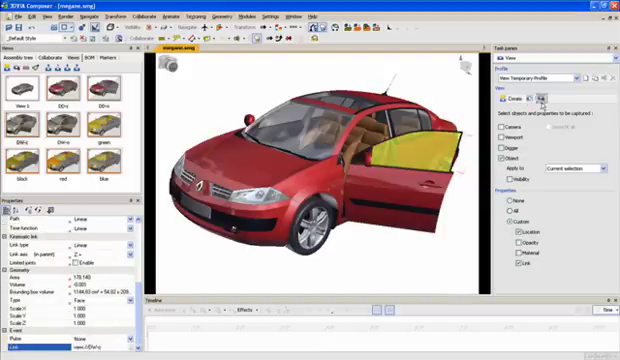
left_click(541, 101)
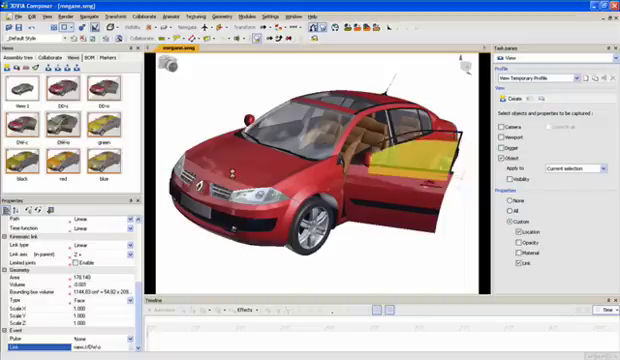
type("view://DD-s")
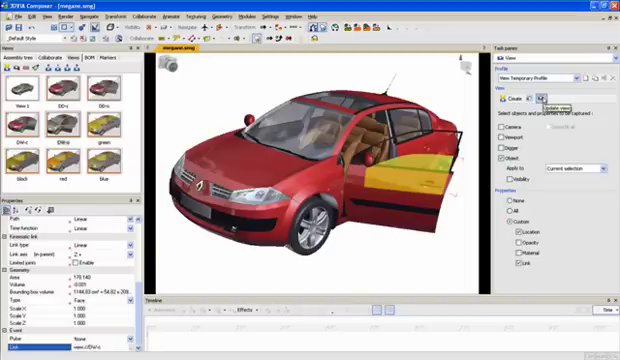
Step: Update the open-window view, deselect the glass, and preview the blue colour view
left_click(541, 99)
left_click(392, 250)
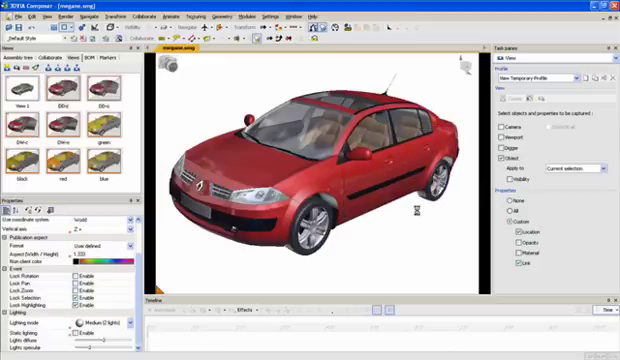
left_click(123, 173)
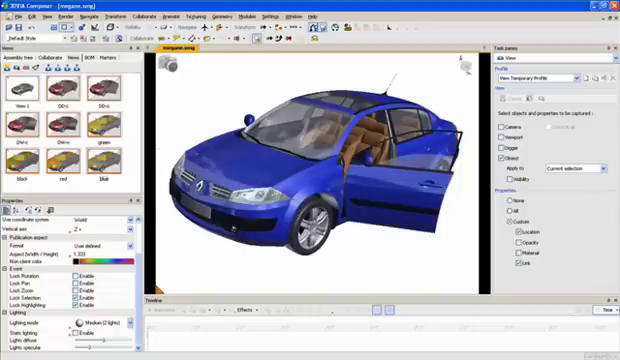
Step: Add a 'Show' text panel, capture all properties with visibility, and select all splat images
left_click(50, 57)
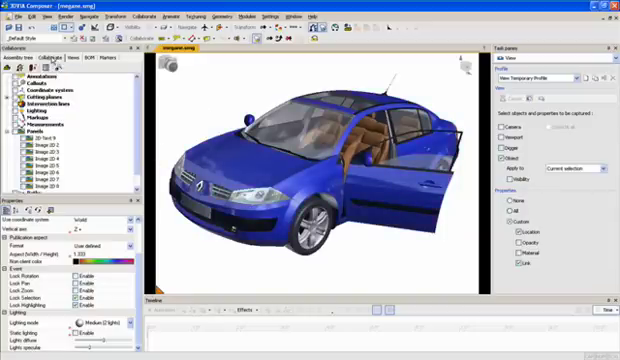
left_click(21, 69)
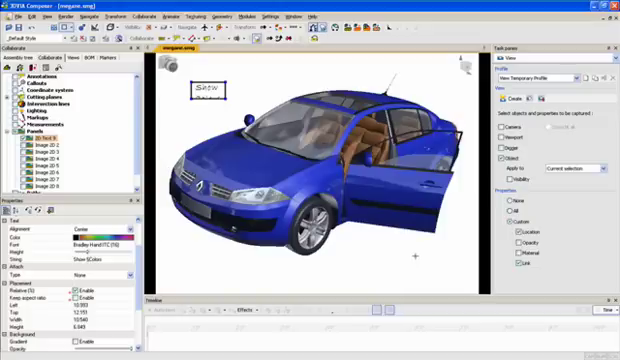
left_click(514, 211)
left_click(511, 179)
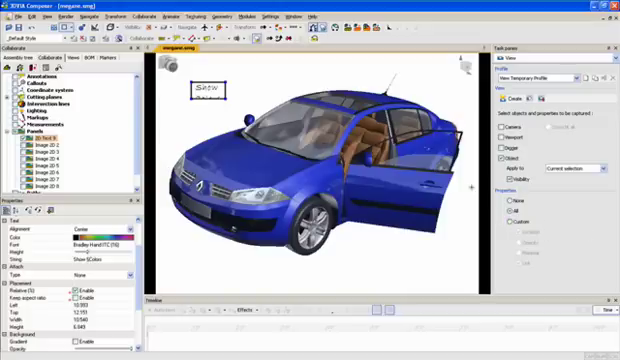
scroll(113, 340, "down", 3)
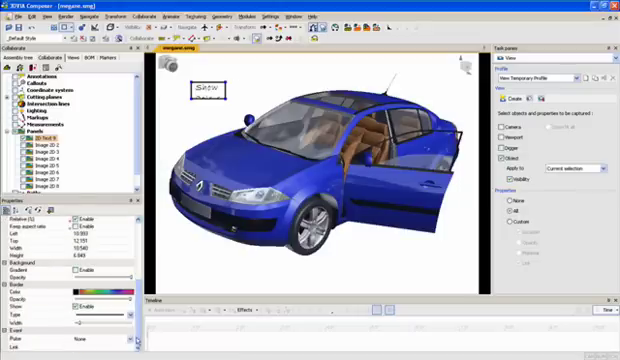
type("www.3DV")
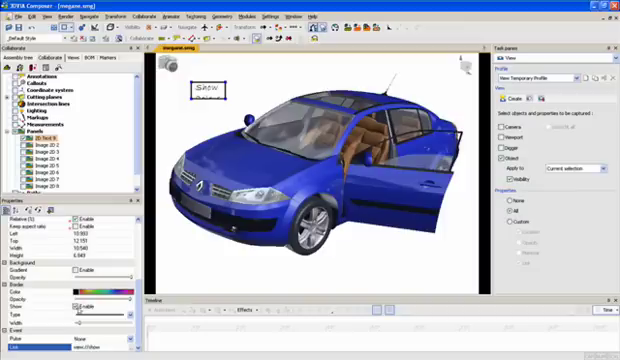
left_click(52, 145)
key("Left")
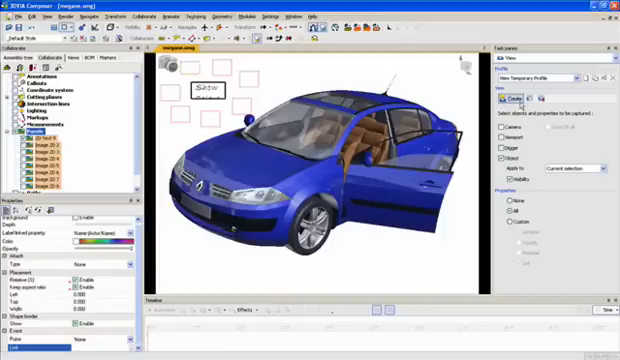
Step: Capture a view of the hidden colour splats, name it 'hide', then unhide the splat panels
left_click(514, 100)
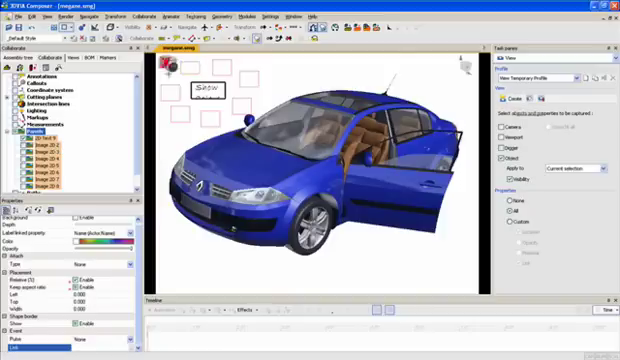
left_click(73, 57)
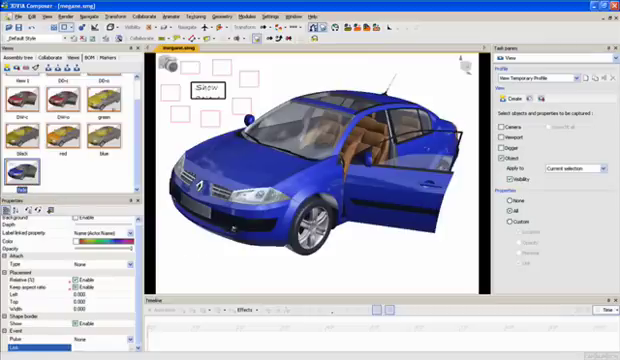
left_click(50, 57)
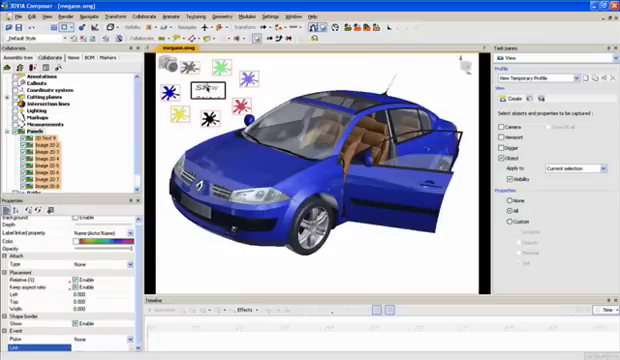
Step: Change the Show label's text to 'Hide' and set its link target
left_click(200, 89)
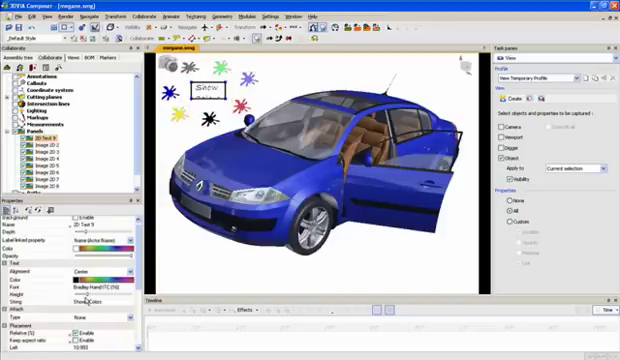
left_click(88, 301)
key("BackSpace")
key("BackSpace")
key("BackSpace")
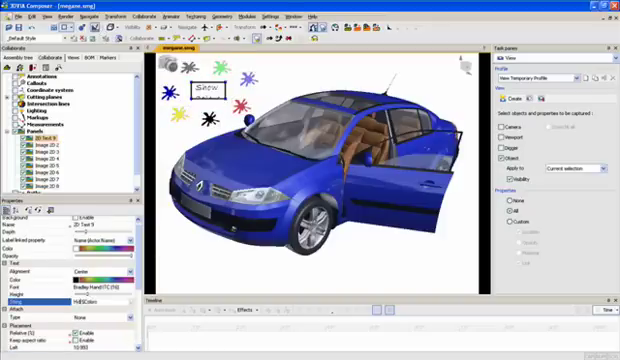
type("Hide")
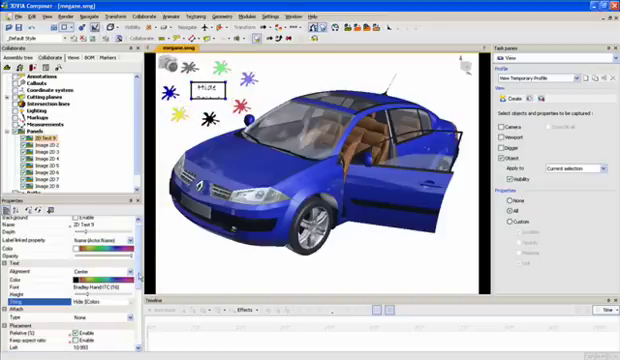
scroll(60, 150, "down", 5)
left_click(118, 346)
type("view://Hide")
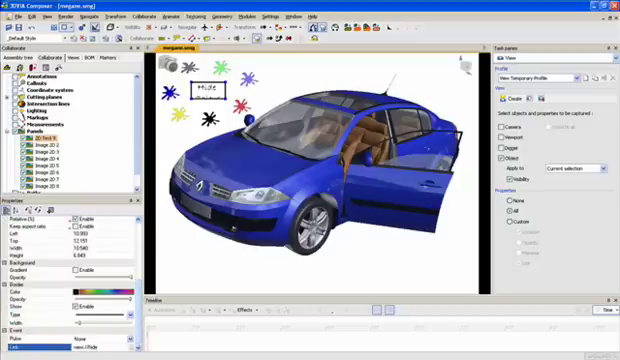
Step: Link the blue, black, red and green splat images to their matching colour views
left_click(50, 172)
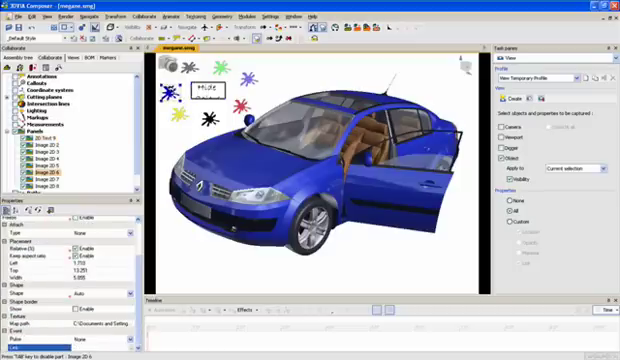
type("www.3dvia")
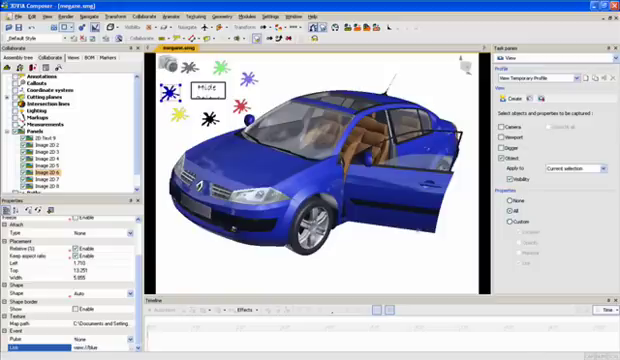
left_click(208, 120)
type("www.3dvia")
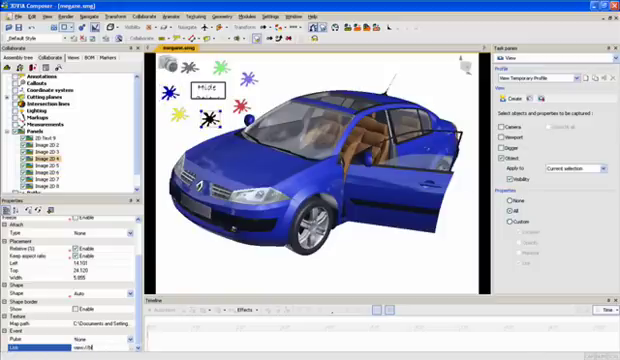
left_click(240, 105)
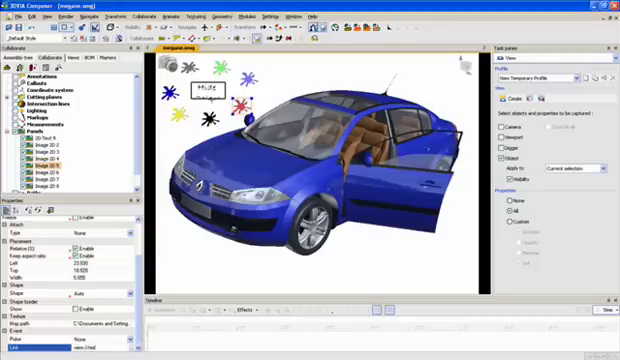
left_click(170, 93)
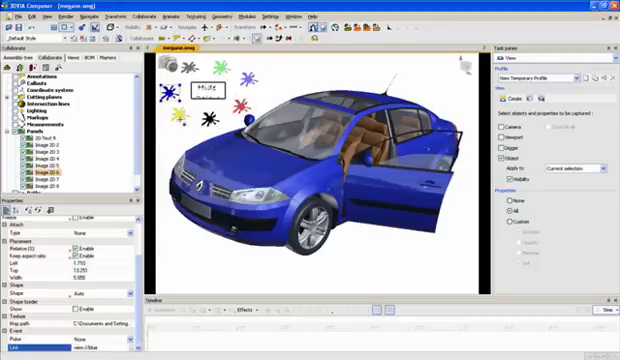
left_click(220, 68)
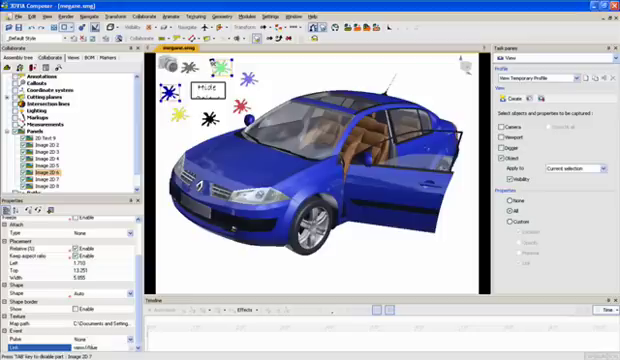
left_click(95, 346)
type("view://green")
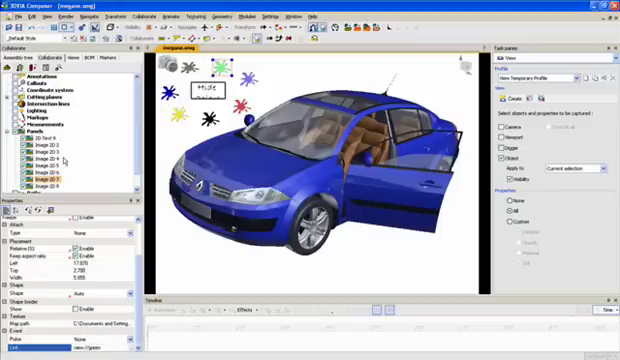
Step: Select the splat panel group and save a new view named 'show'
left_click(36, 131)
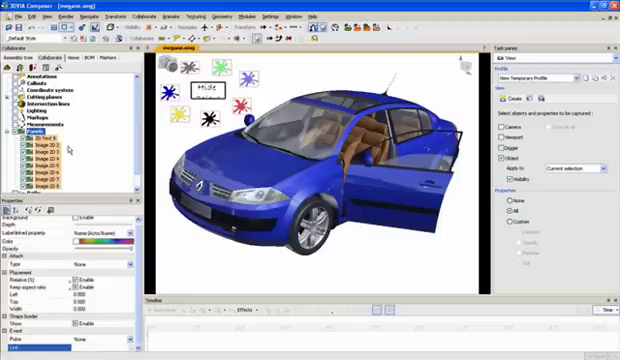
left_click(37, 29)
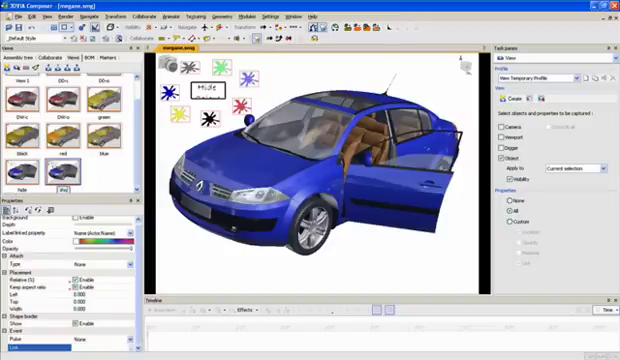
left_click(95, 27)
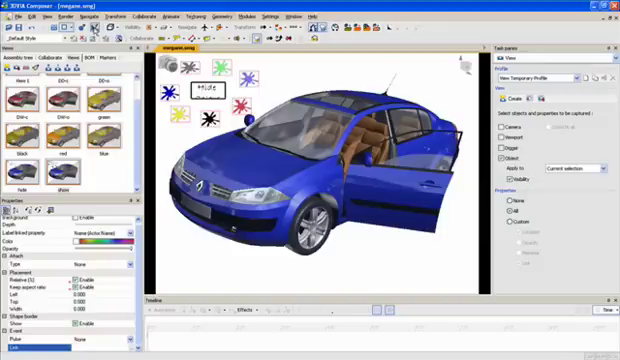
Step: Deselect everything, then click the Hide/Show label twice to test its toggle
left_click(90, 30)
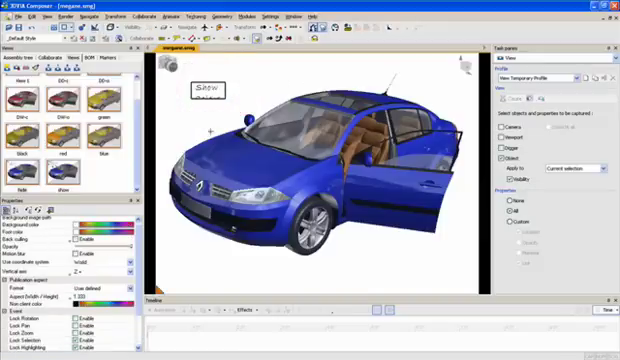
left_click(207, 91)
left_click(207, 91)
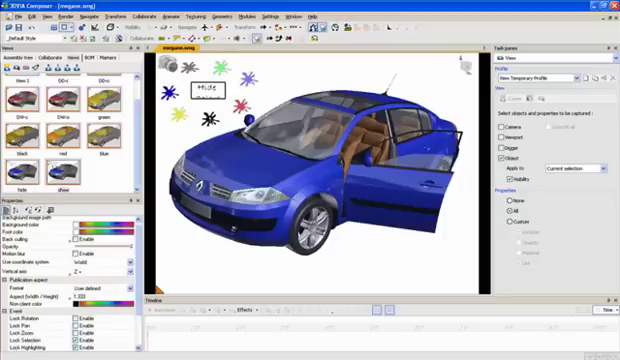